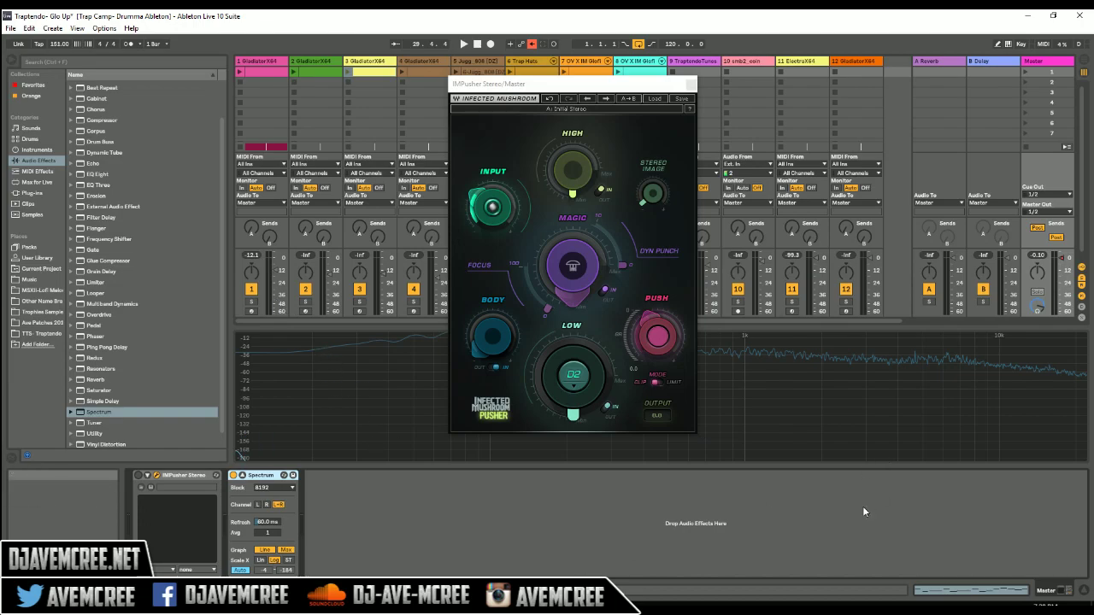
# - Audition the mix, switch the master IMPusher on, then replay the mix through it
pyautogui.press('space')
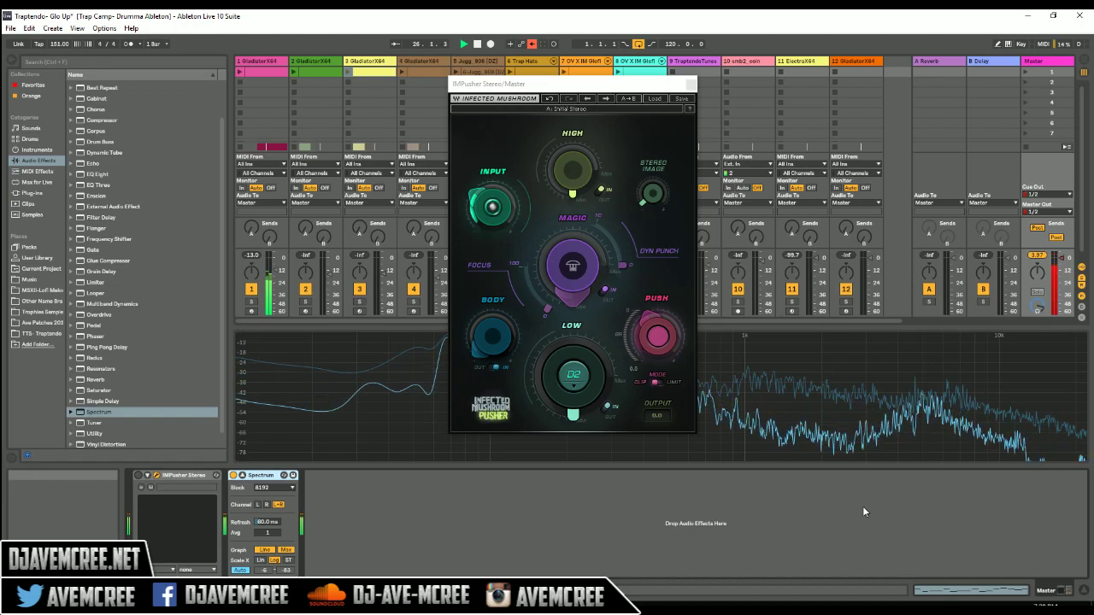
pyautogui.press('space')
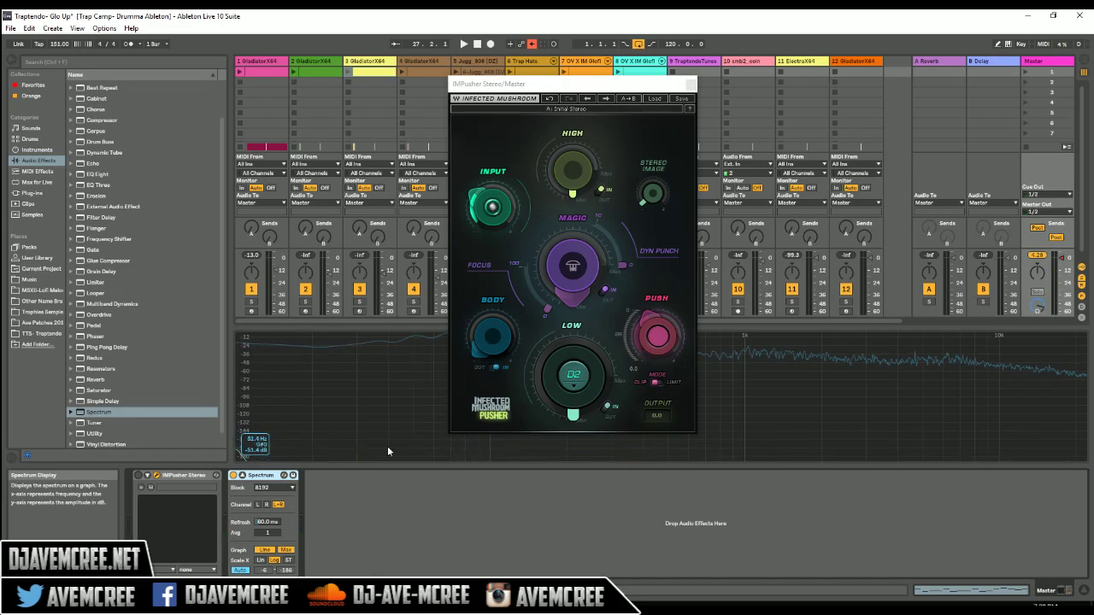
pyautogui.click(138, 475)
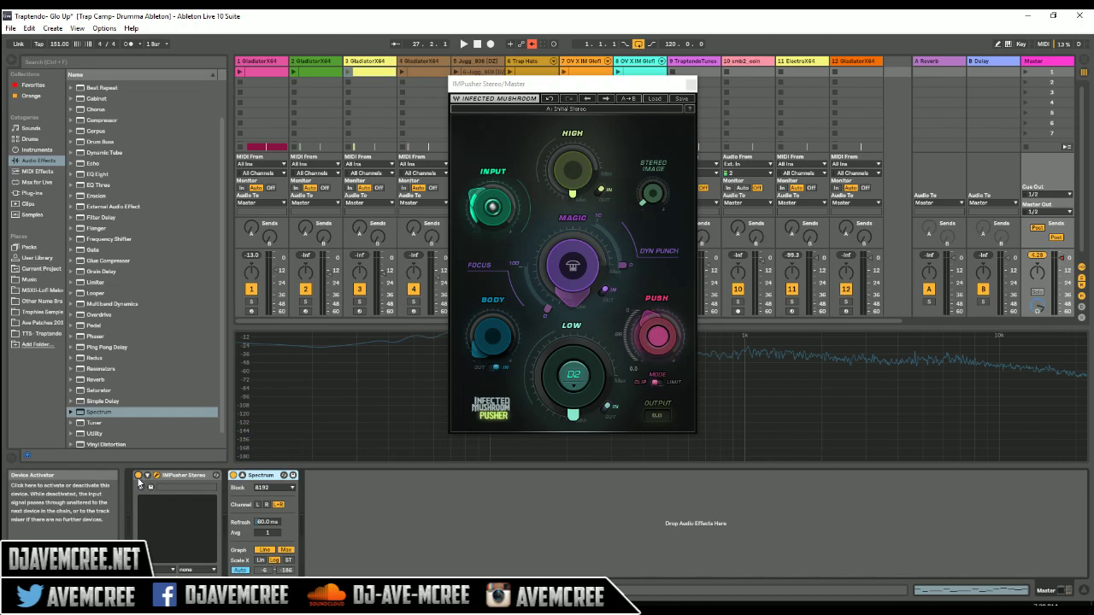
pyautogui.press('space')
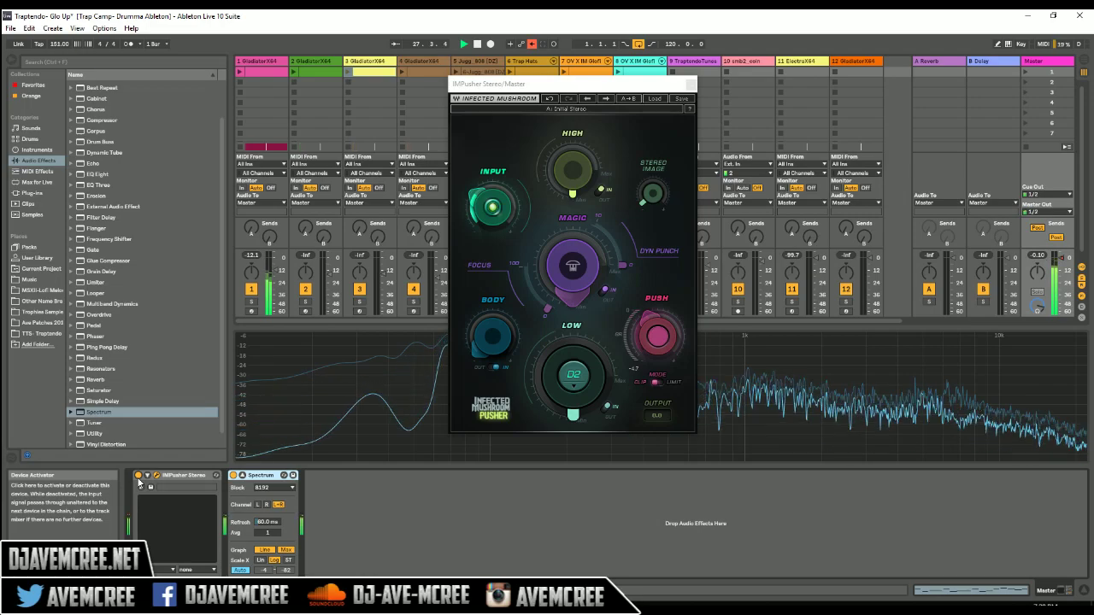
pyautogui.press('space')
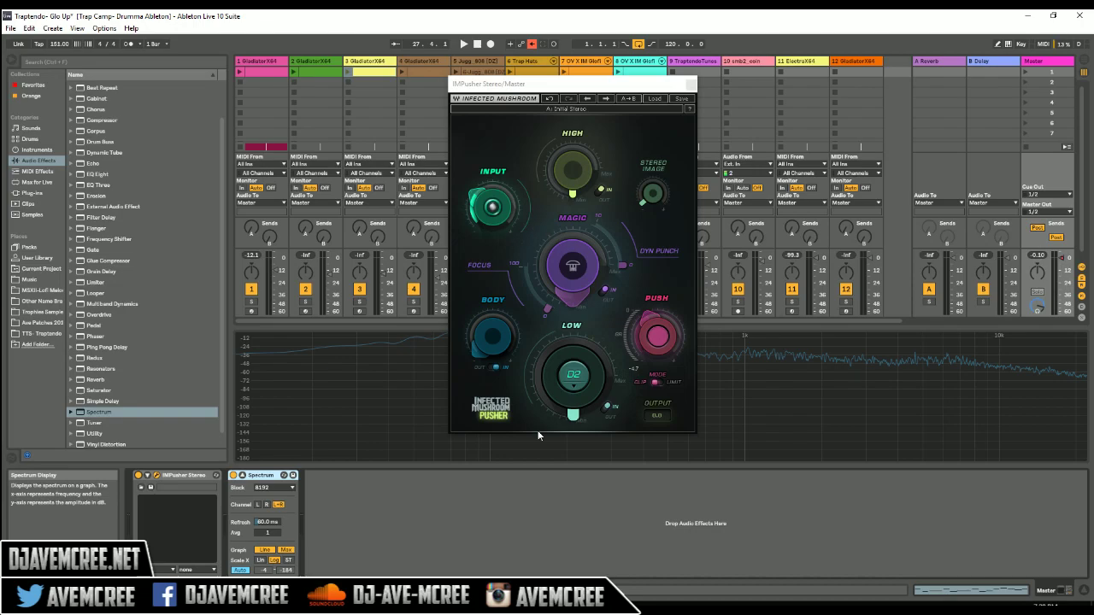
pyautogui.click(139, 477)
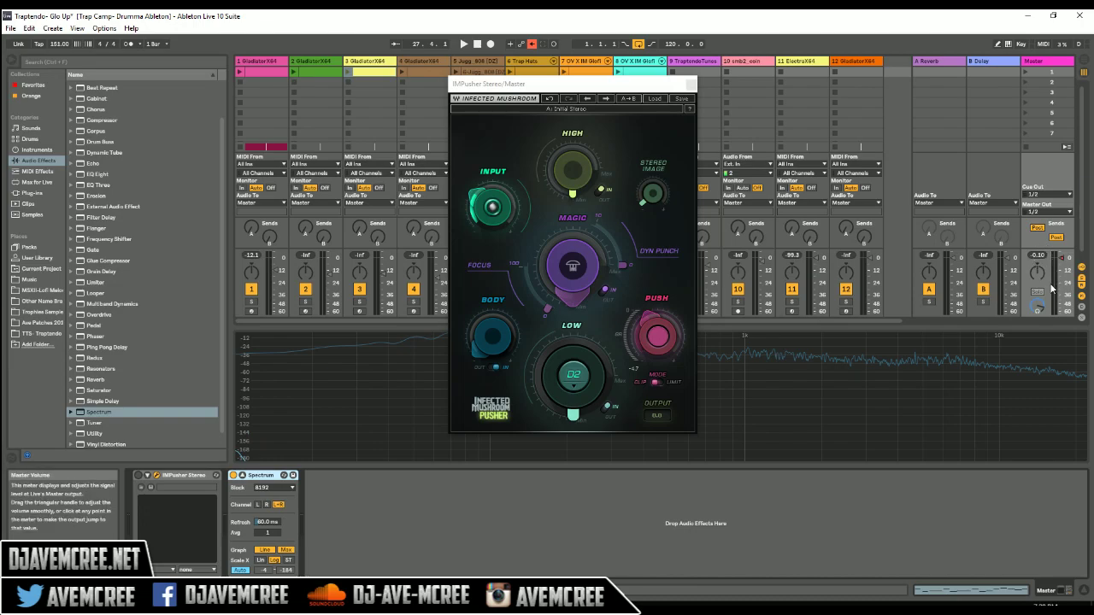
pyautogui.press('space')
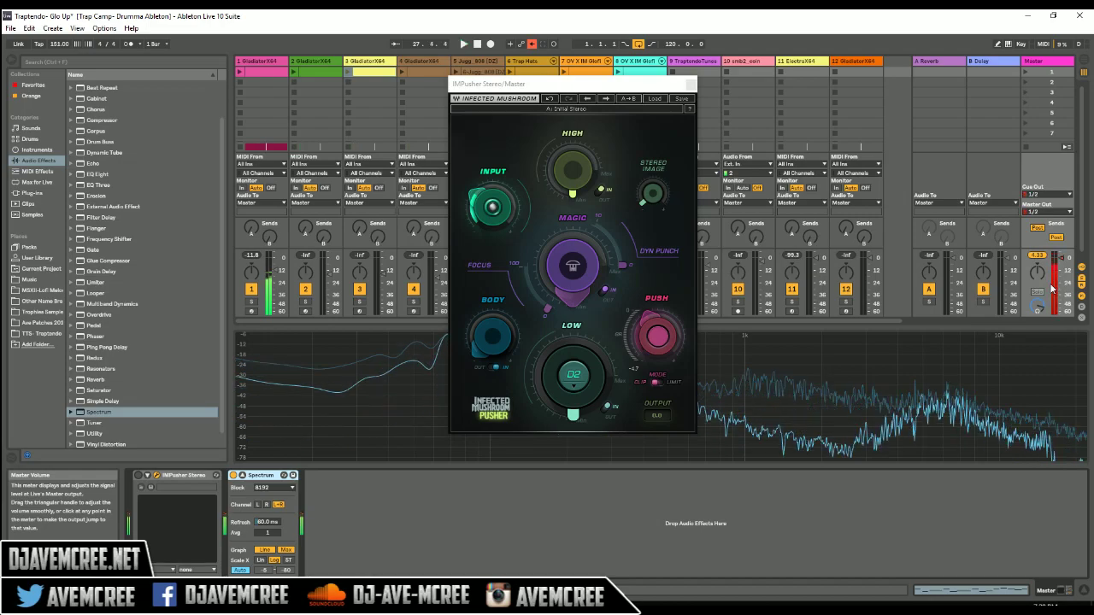
pyautogui.press('space')
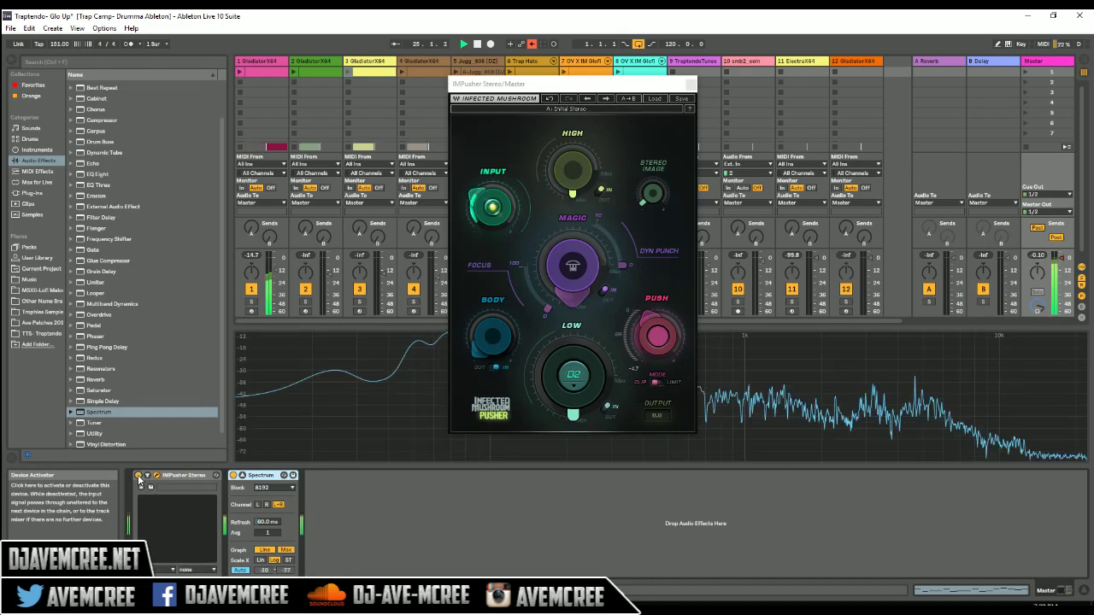
pyautogui.press('space')
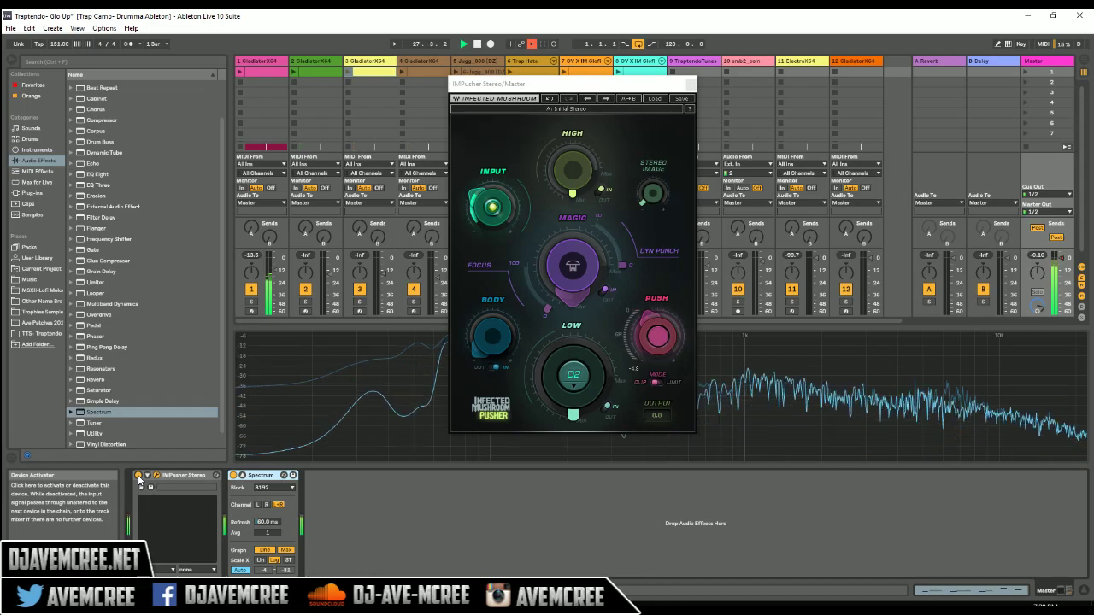
pyautogui.press('space')
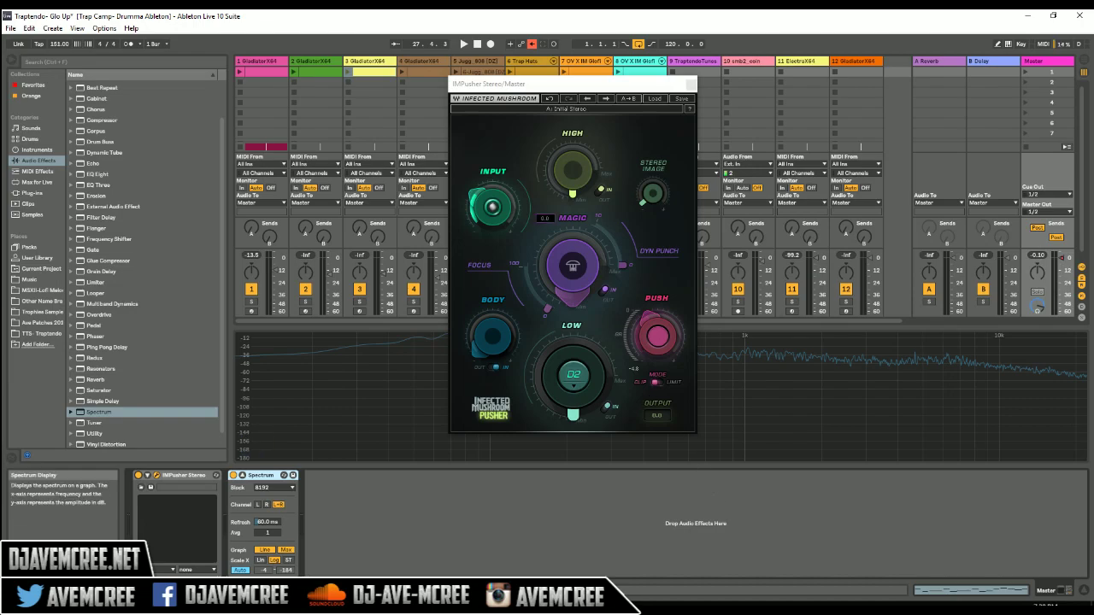
# - Switch the IMPusher to slot B to load the Full Reset settings
pyautogui.click(575, 110)
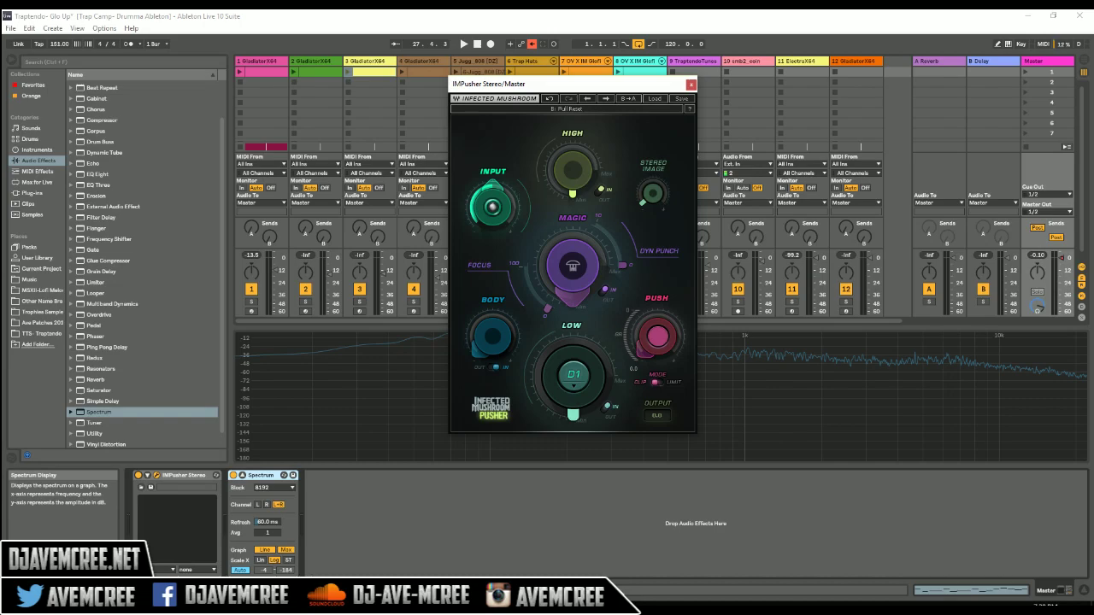
pyautogui.moveTo(491, 207)
pyautogui.press('space')
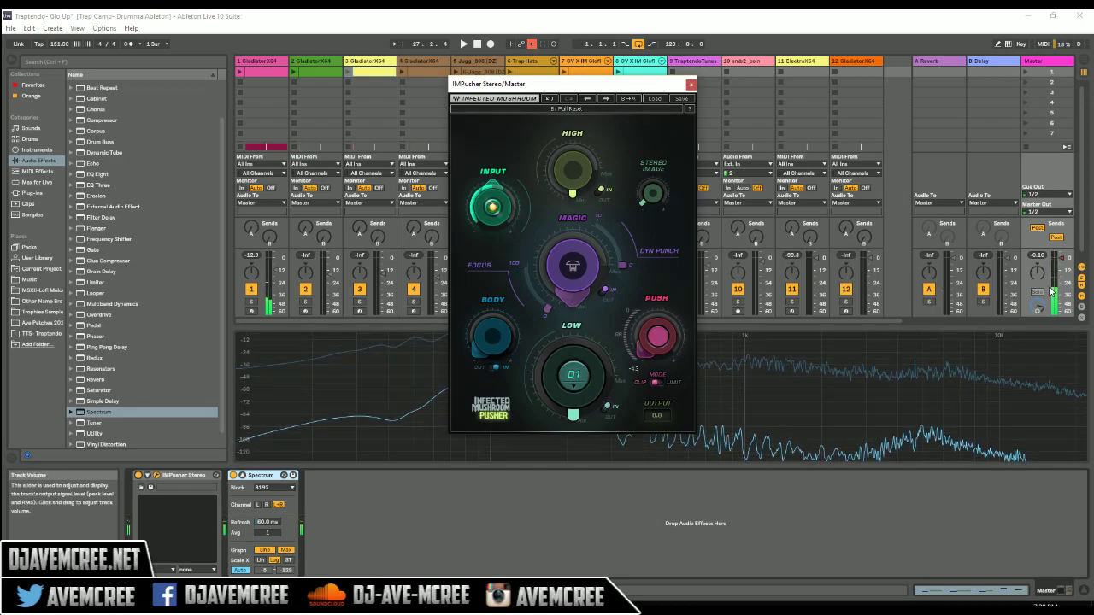
pyautogui.press('space')
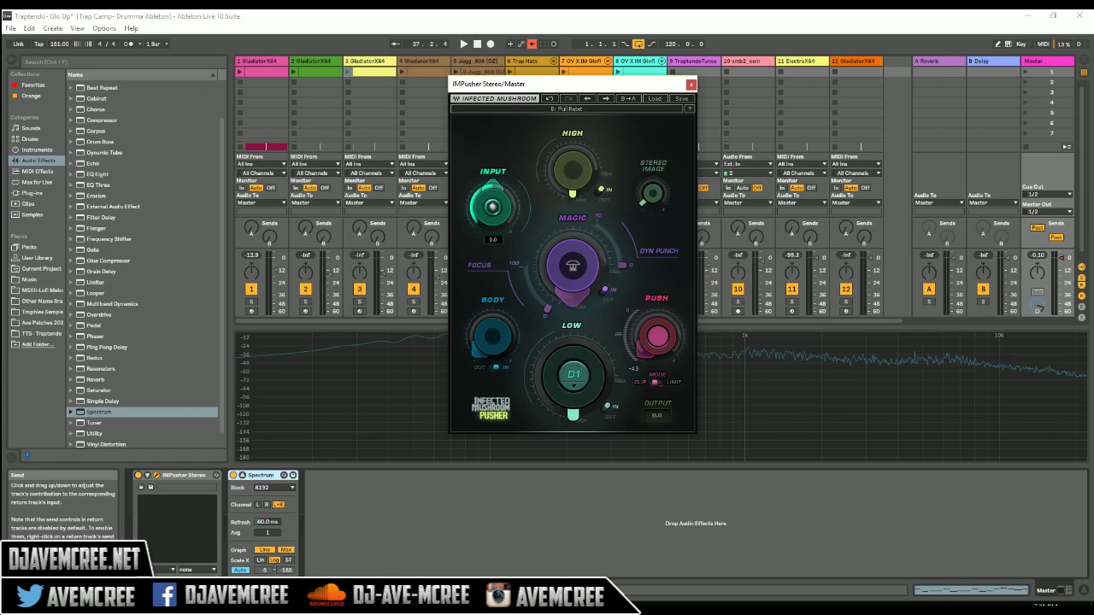
pyautogui.press('space')
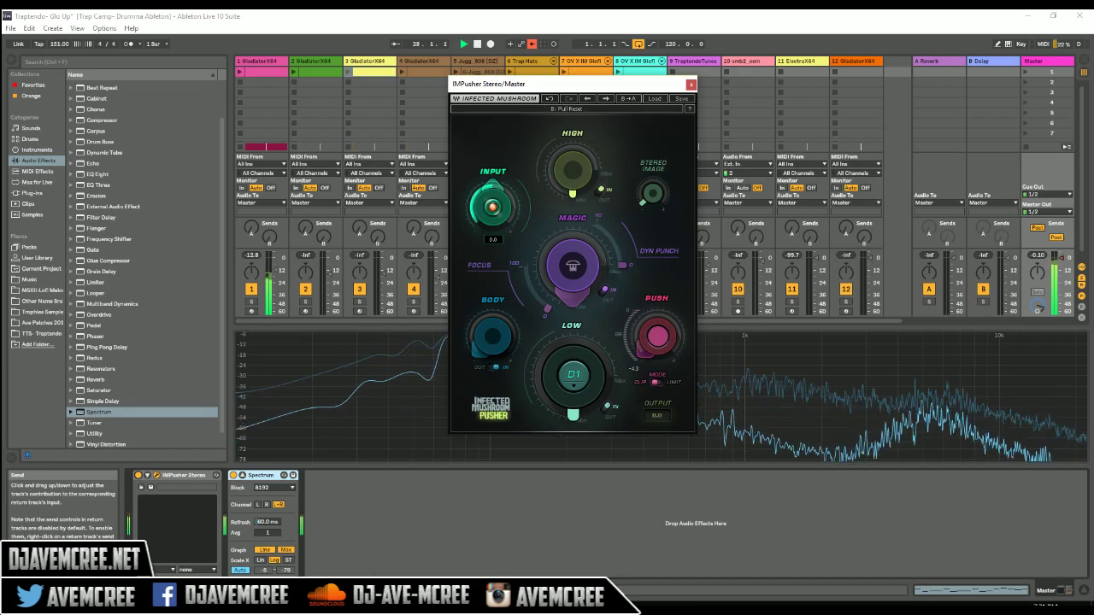
pyautogui.press('space')
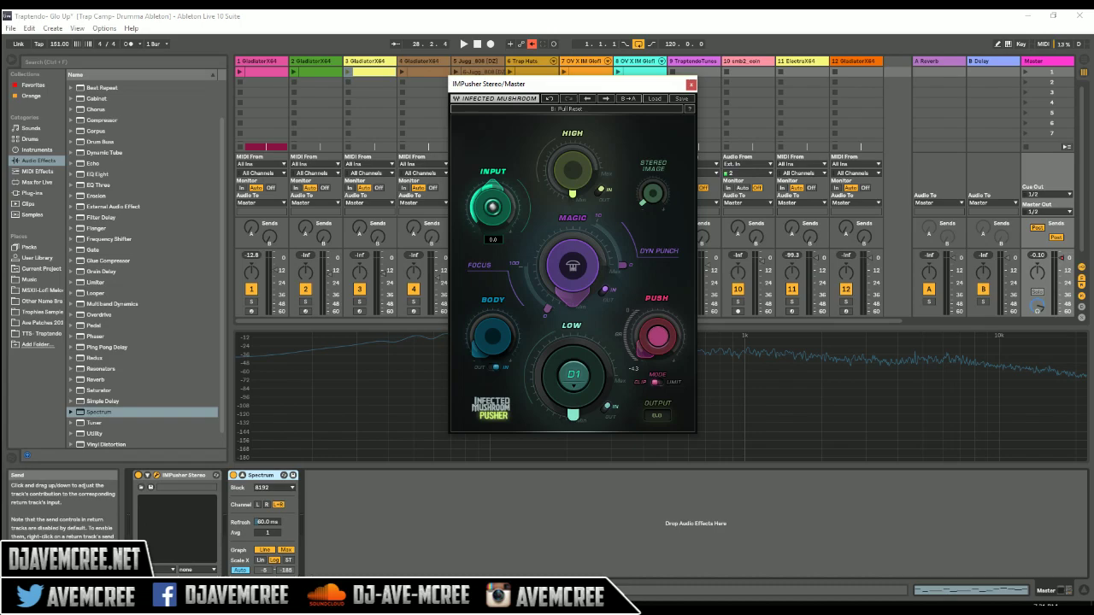
# - Lower the IMPusher INPUT level to -5.6, then -7.1, while auditioning the mix
pyautogui.press('space')
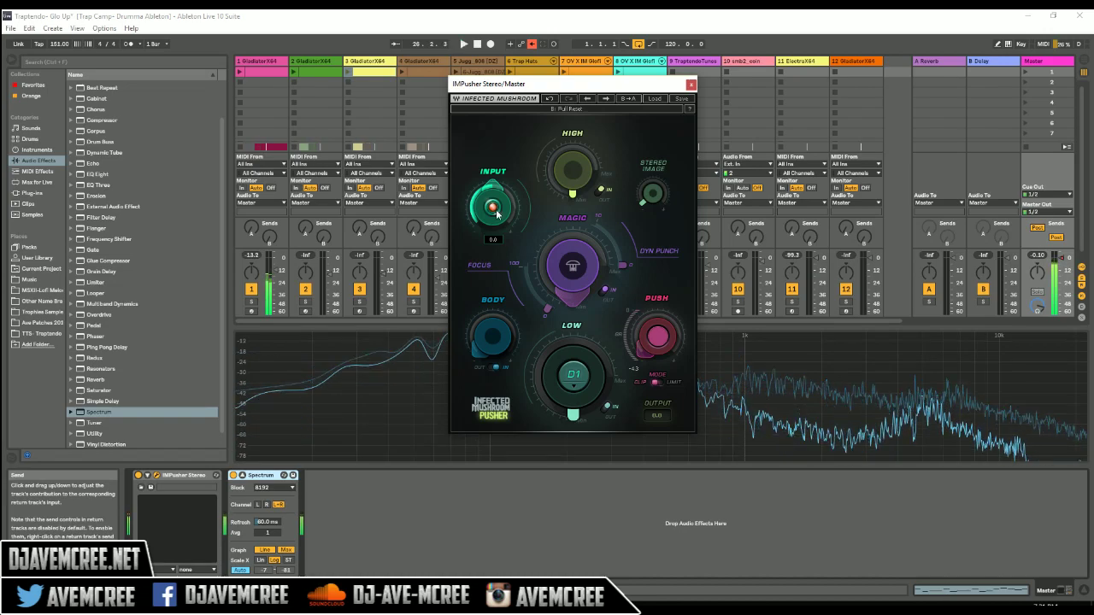
pyautogui.press('space')
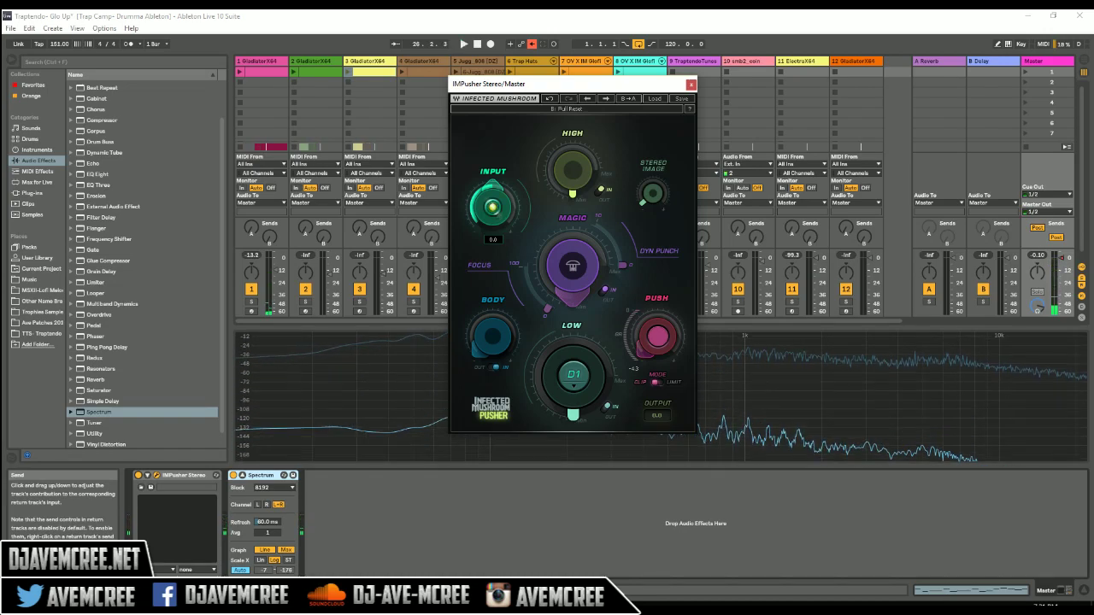
pyautogui.moveTo(492, 206); pyautogui.dragTo(492, 222)
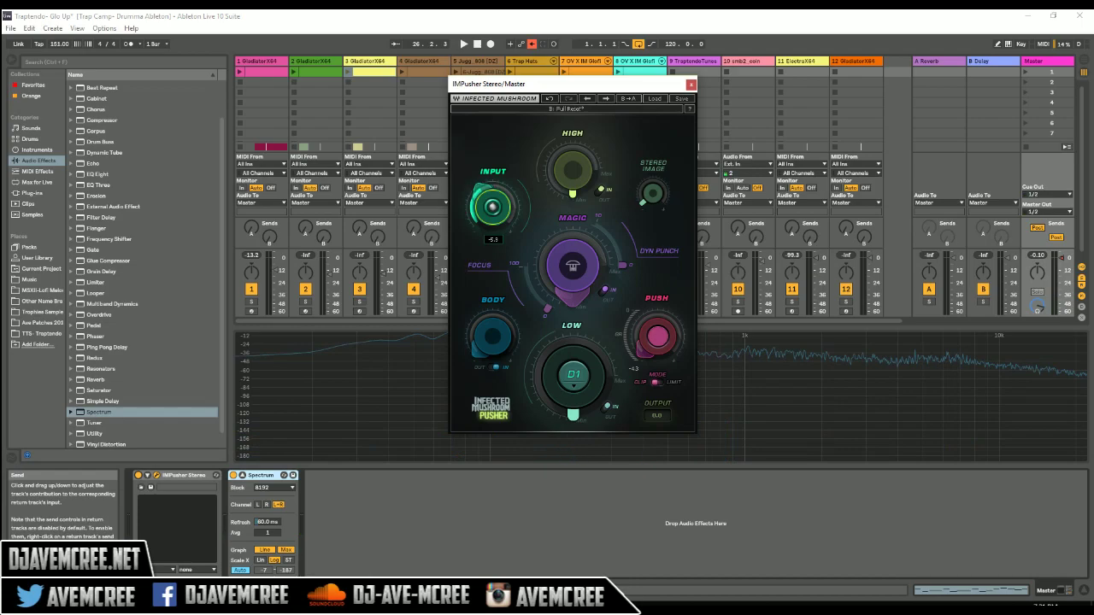
pyautogui.press('space')
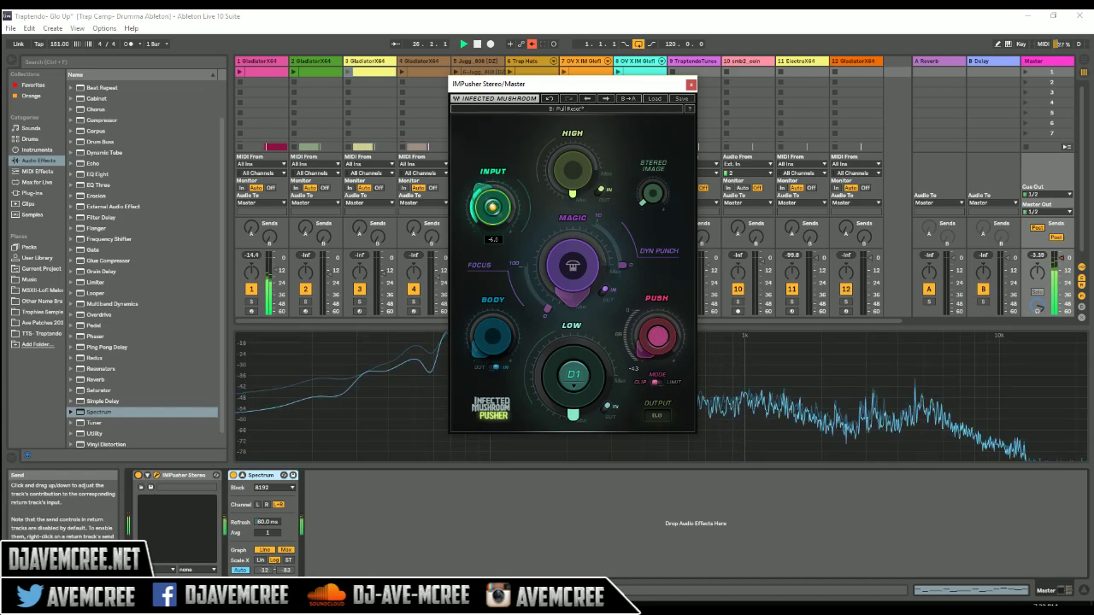
pyautogui.moveTo(492, 221); pyautogui.dragTo(493, 226)
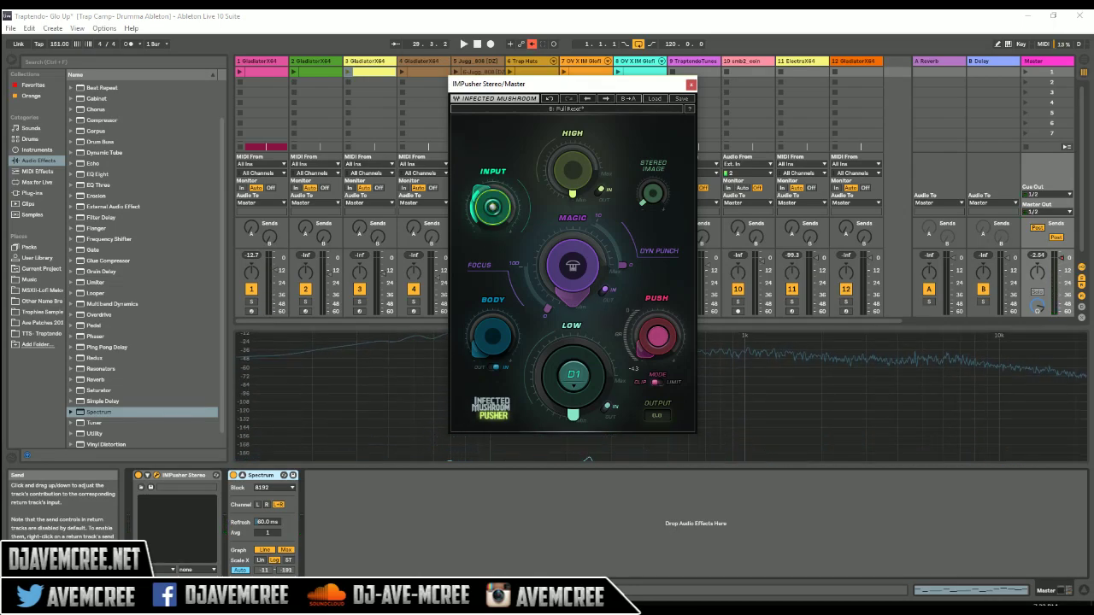
# - Raise the PUSH amount from 0.0 to 4.3 and play the mix to hear it
pyautogui.moveTo(657, 335)
pyautogui.moveTo(658, 335); pyautogui.dragTo(658, 309)
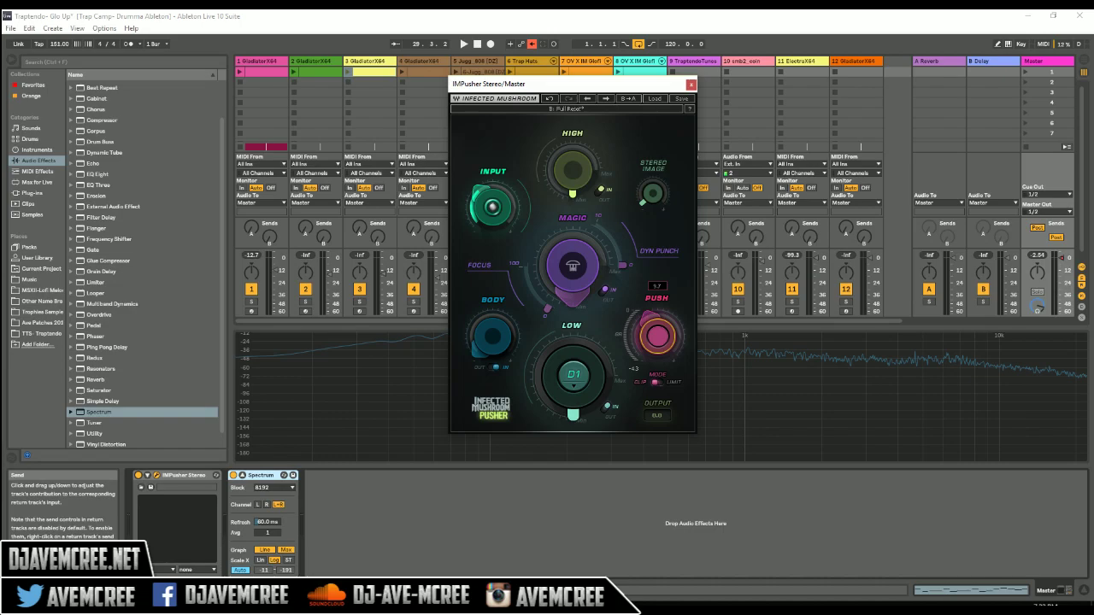
pyautogui.press('space')
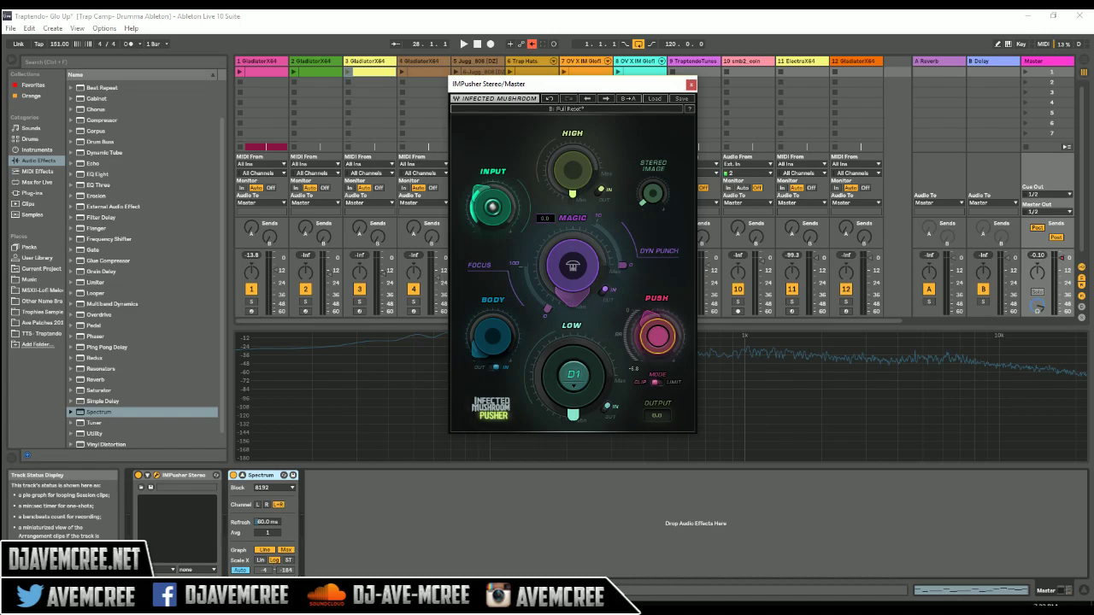
# - Turn the MAGIC amount up to 99.9 and audition the boosted mix
pyautogui.moveTo(572, 265); pyautogui.dragTo(572, 193)
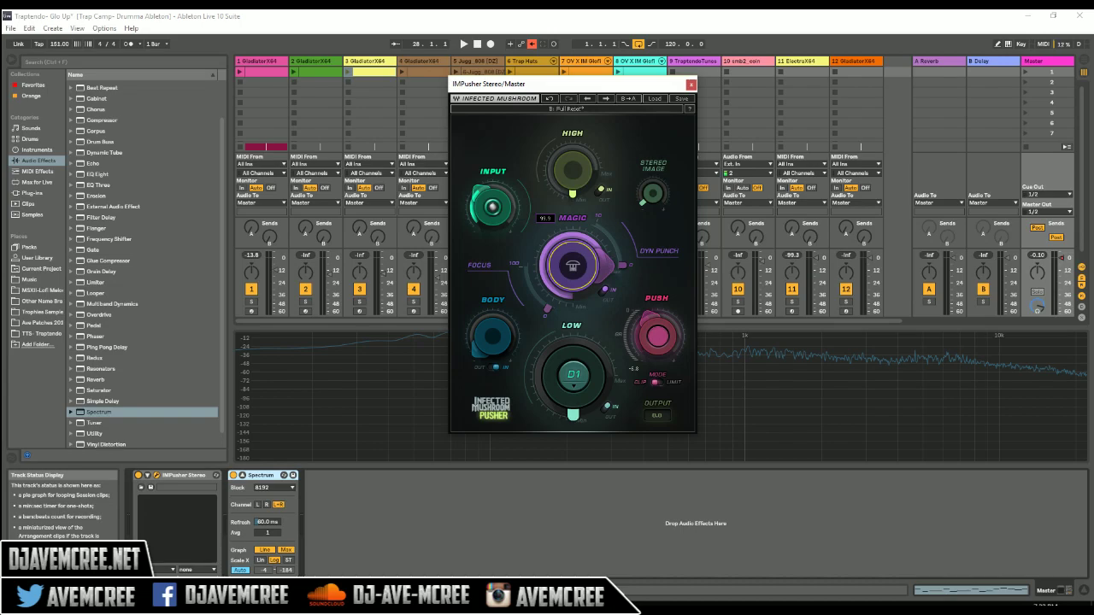
pyautogui.press('space')
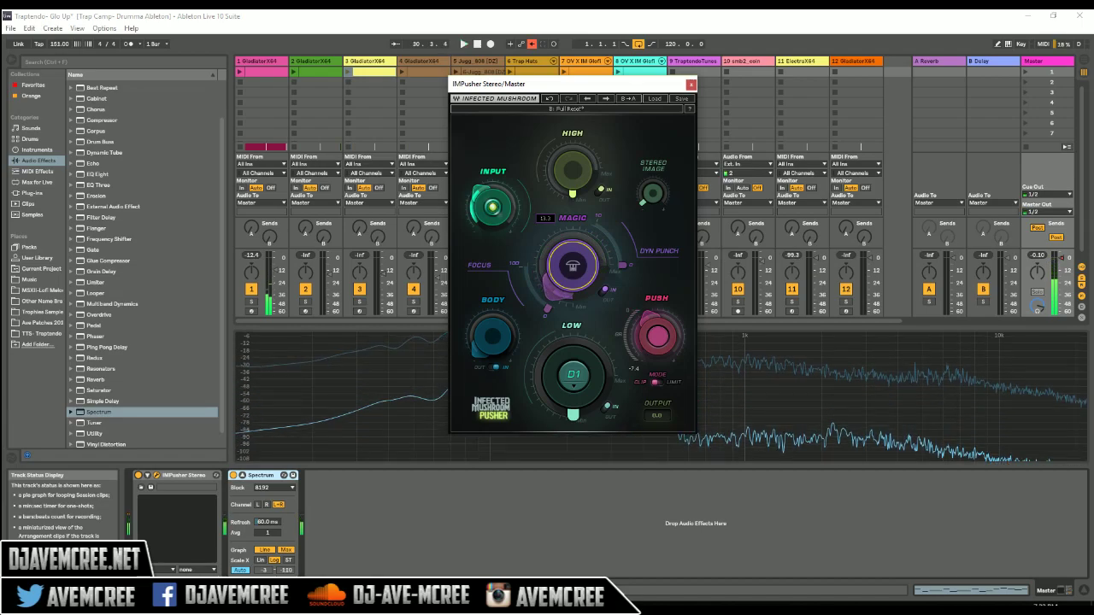
pyautogui.press('space')
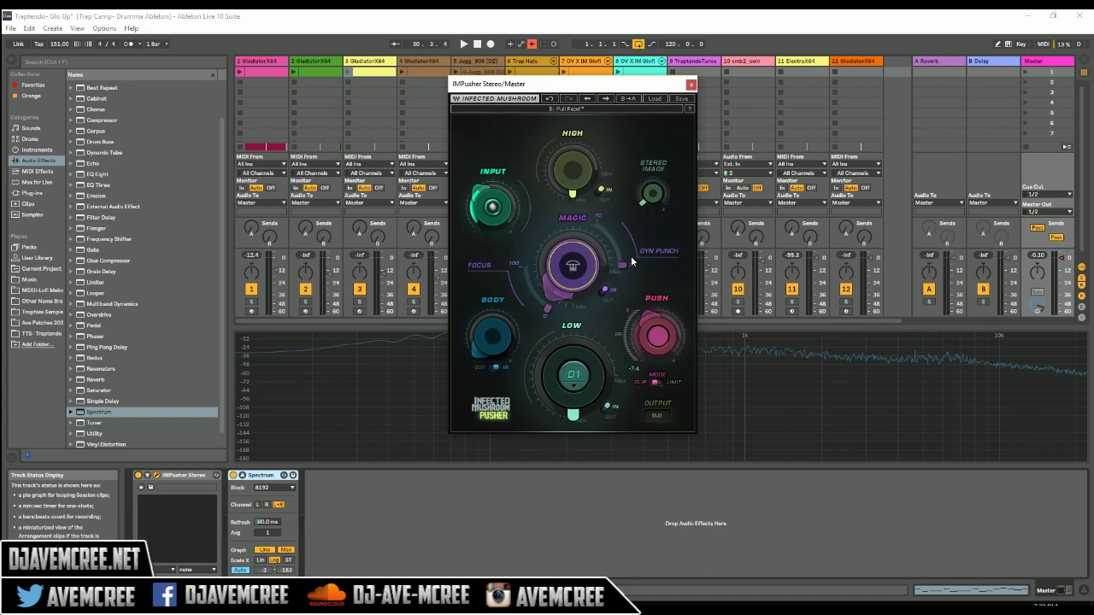
# - Raise the Dyn Punch amount while the mix plays, then set Magic to about 33.1
pyautogui.moveTo(600, 224)
pyautogui.mouseDown()
pyautogui.moveTo(604, 198)
pyautogui.moveTo(604, 208)
pyautogui.mouseUp()
pyautogui.press('space')
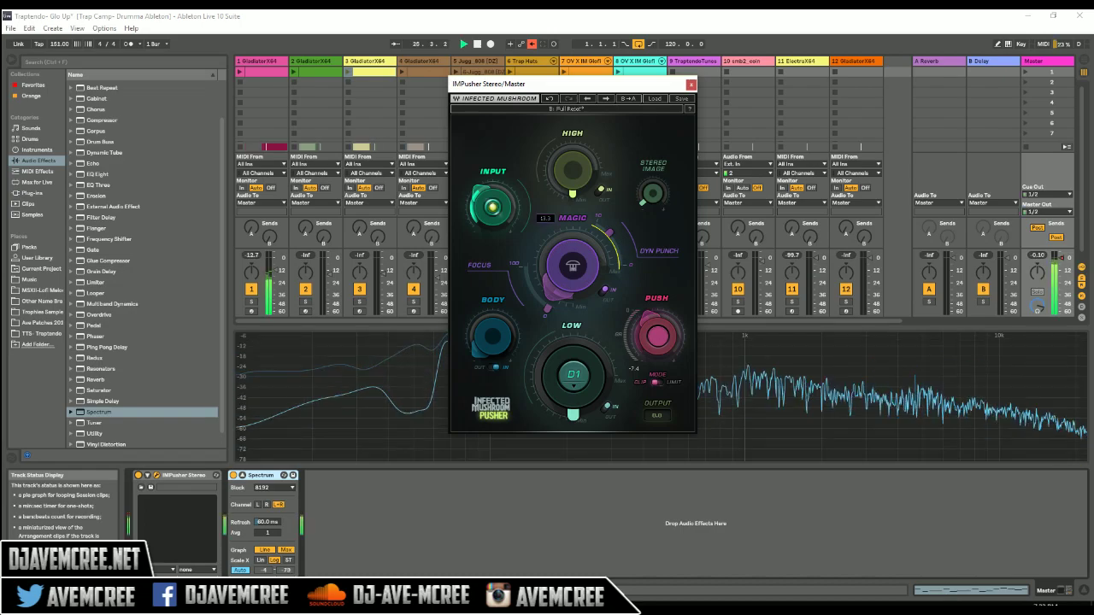
pyautogui.moveTo(608, 231); pyautogui.dragTo(610, 227)
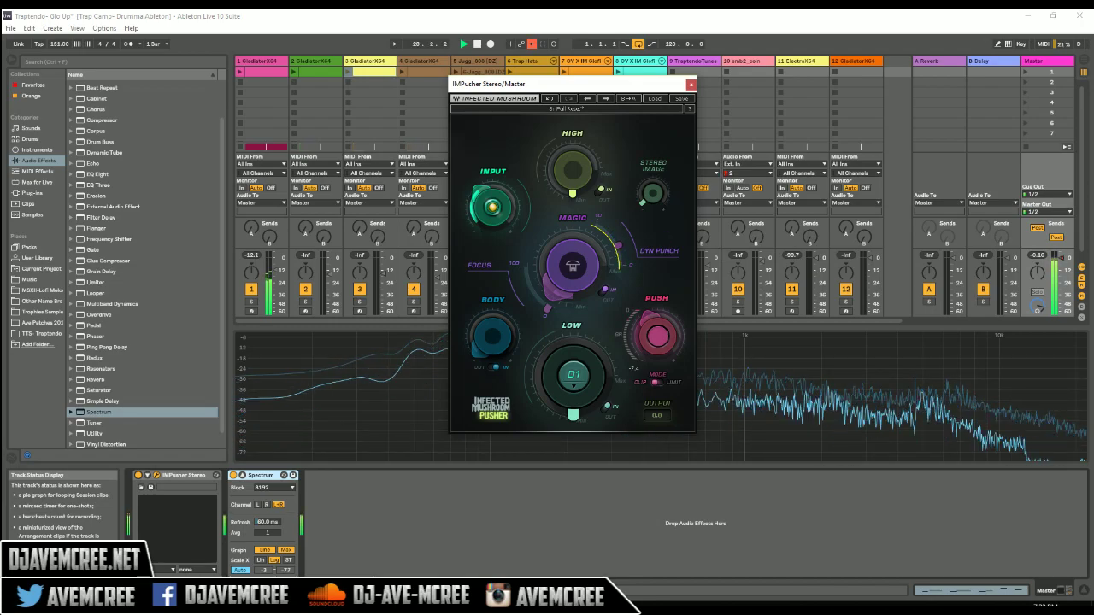
pyautogui.moveTo(572, 266); pyautogui.dragTo(573, 290)
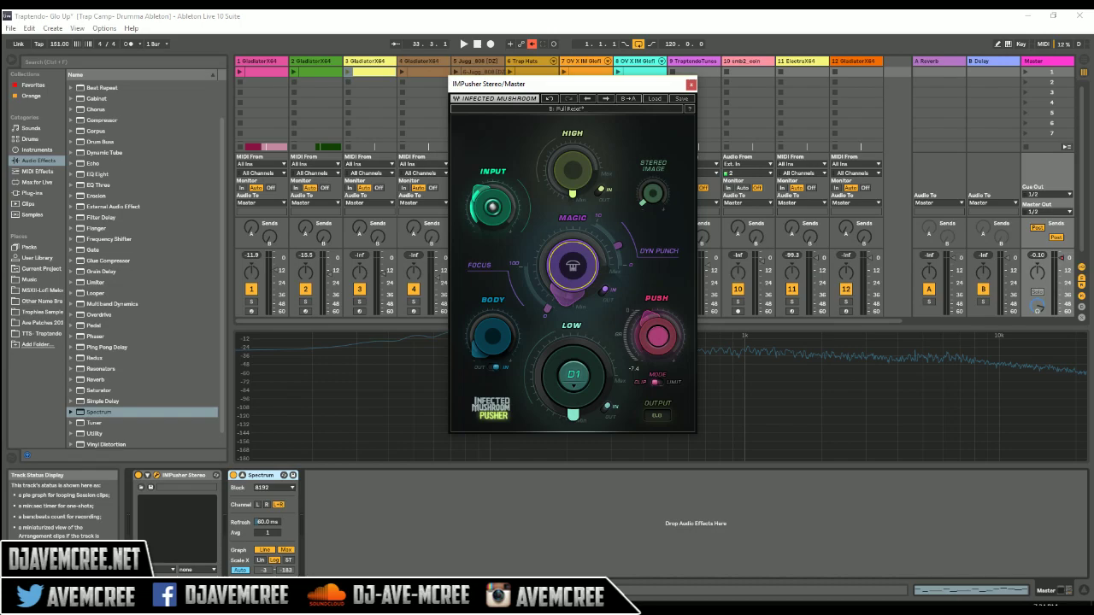
# - Play the mix and turn the Magic amount down from 55.9 to about 15.5
pyautogui.press('space')
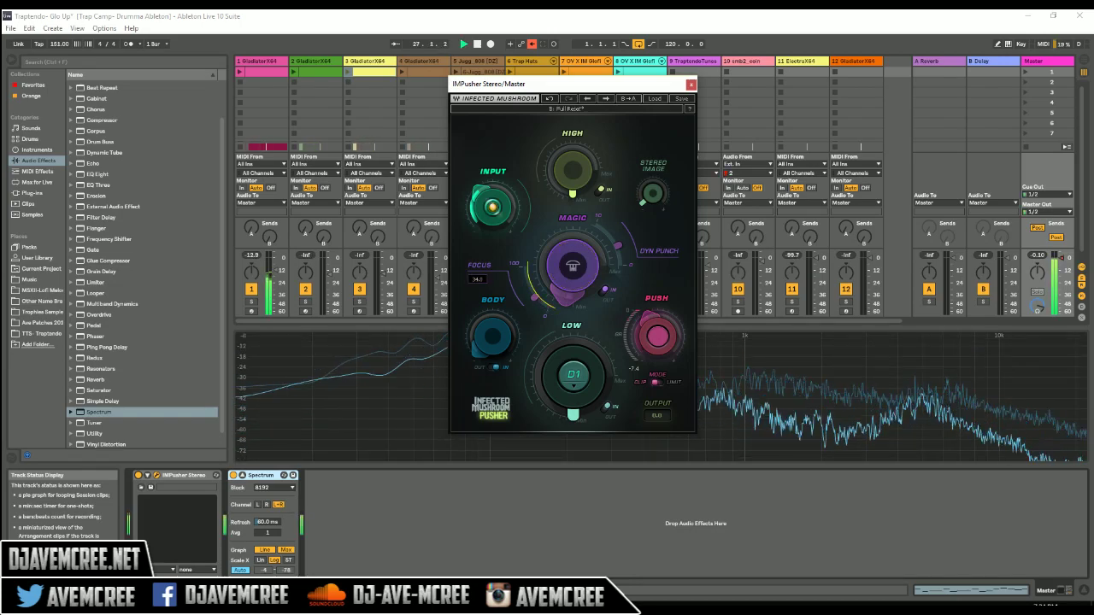
pyautogui.moveTo(571, 265)
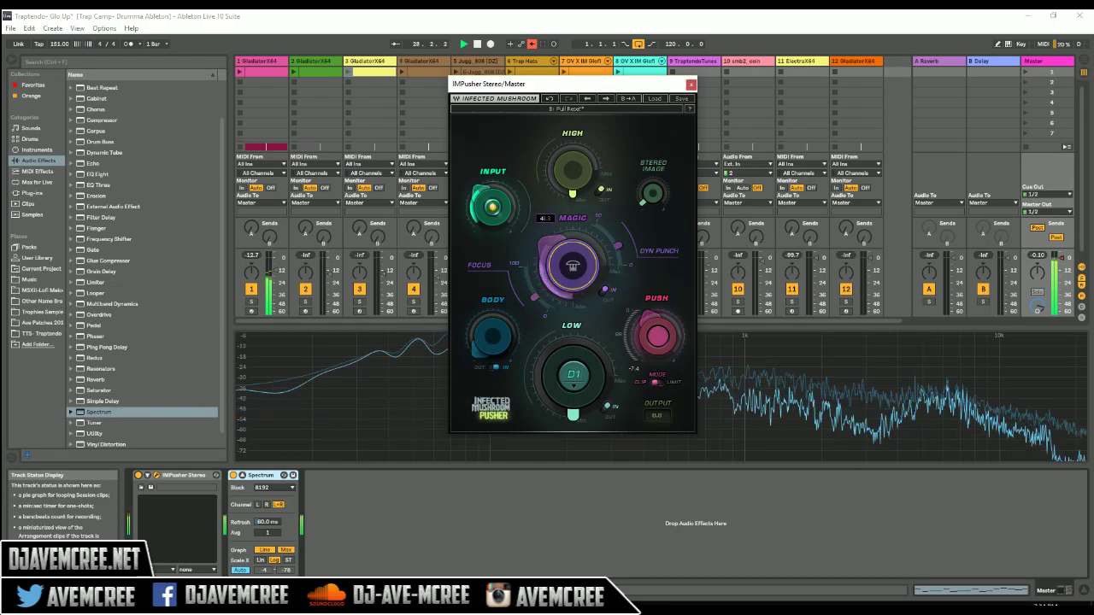
pyautogui.moveTo(571, 265); pyautogui.dragTo(571, 309)
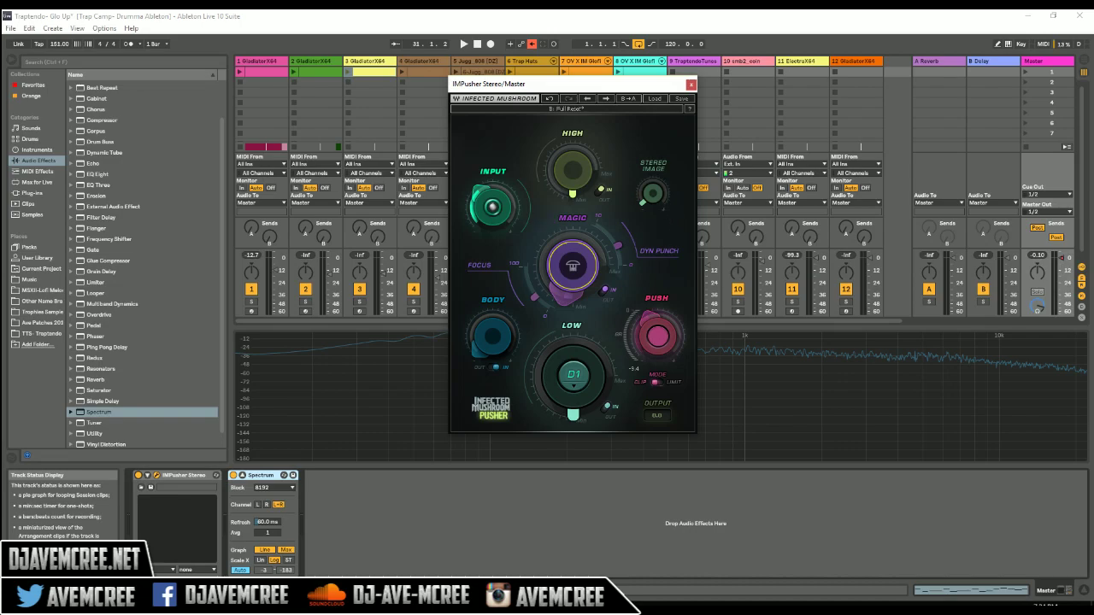
# - Turn the STEREO IMAGE knob up from 0.0 and audition the wider mix
pyautogui.moveTo(653, 194)
pyautogui.moveTo(642, 202); pyautogui.dragTo(642, 181)
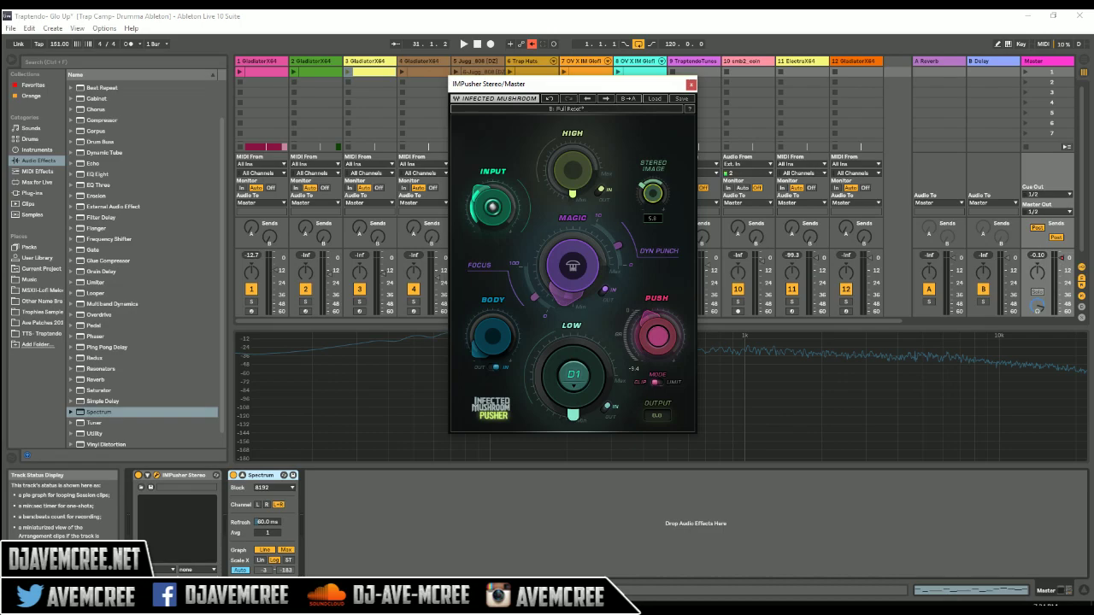
pyautogui.press('space')
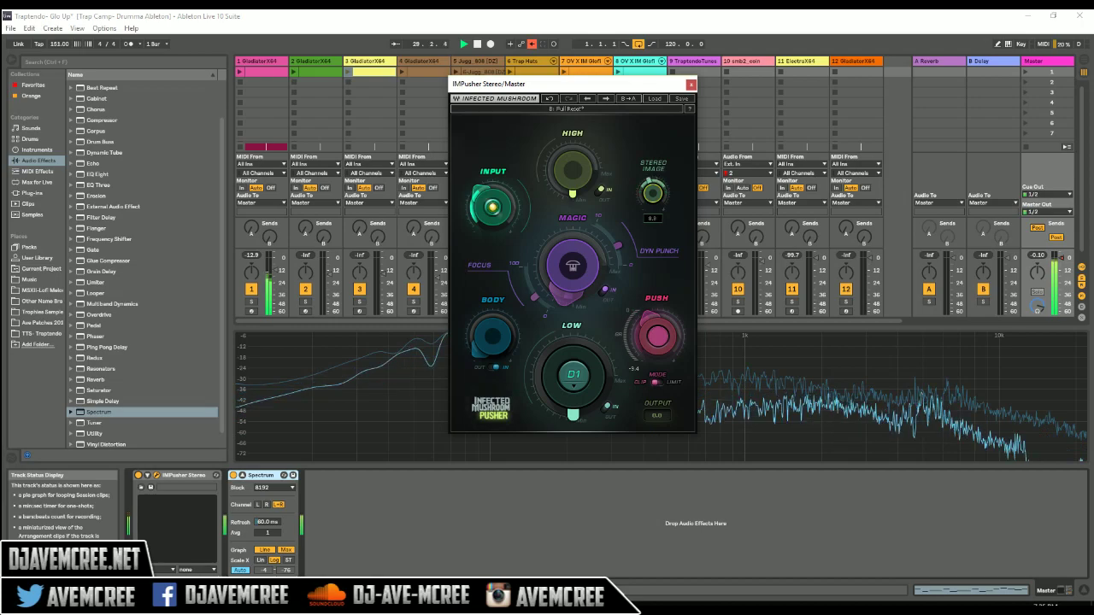
pyautogui.press('space')
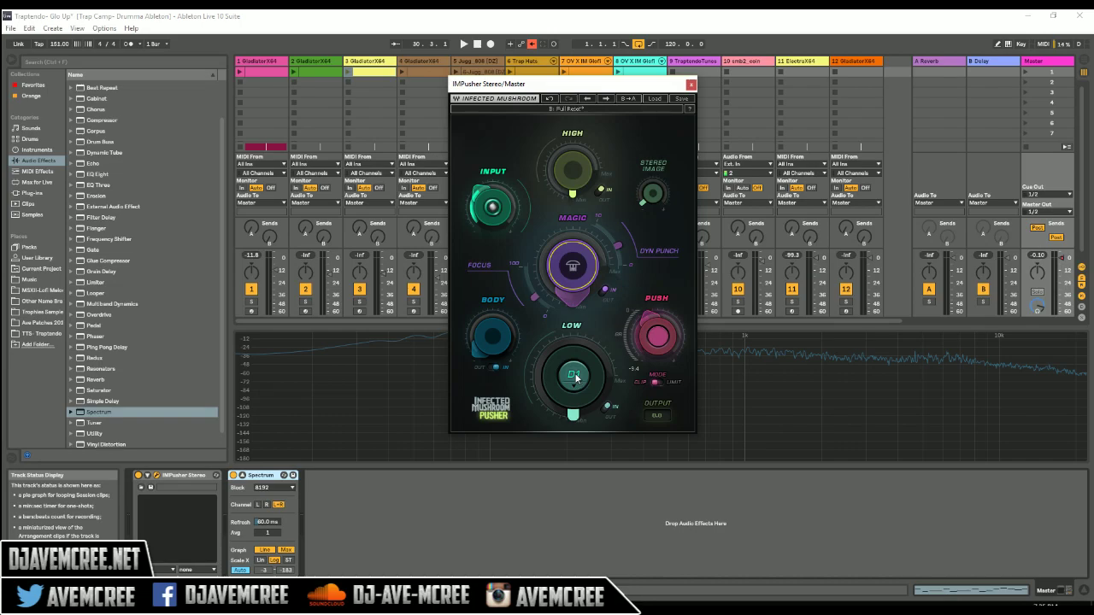
# - Tune the Pusher's low boost note to D2 (73Hz) while the mix plays
pyautogui.press('space')
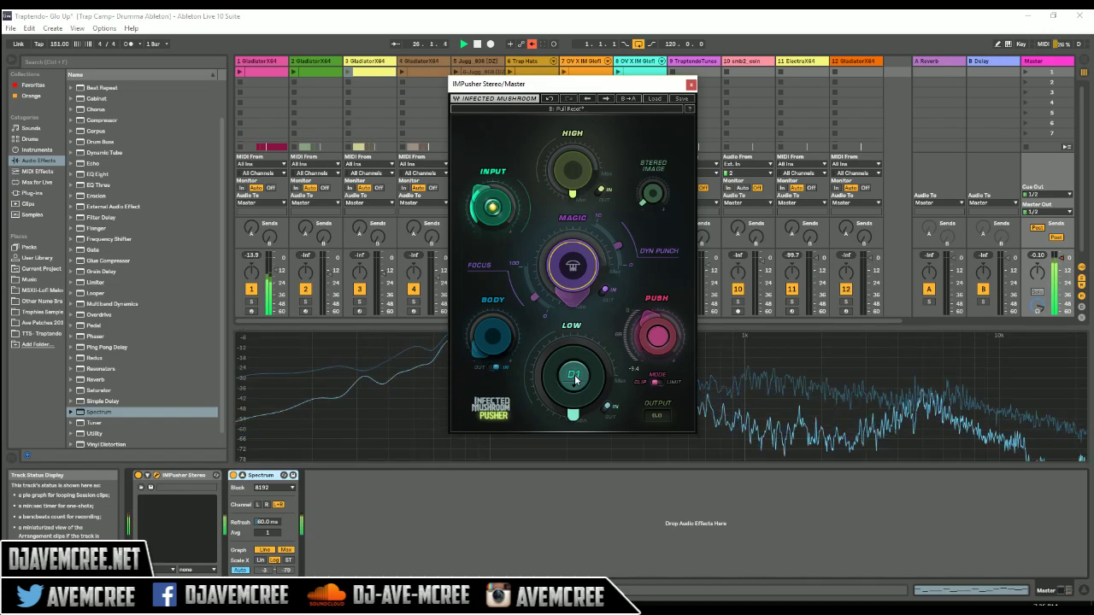
pyautogui.click(574, 377)
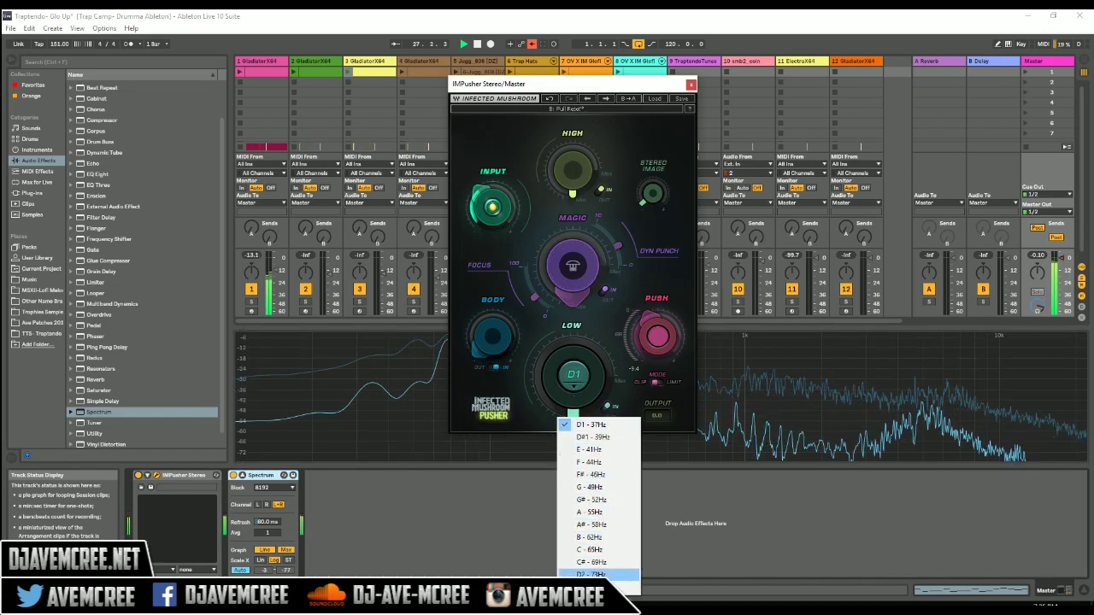
pyautogui.click(591, 575)
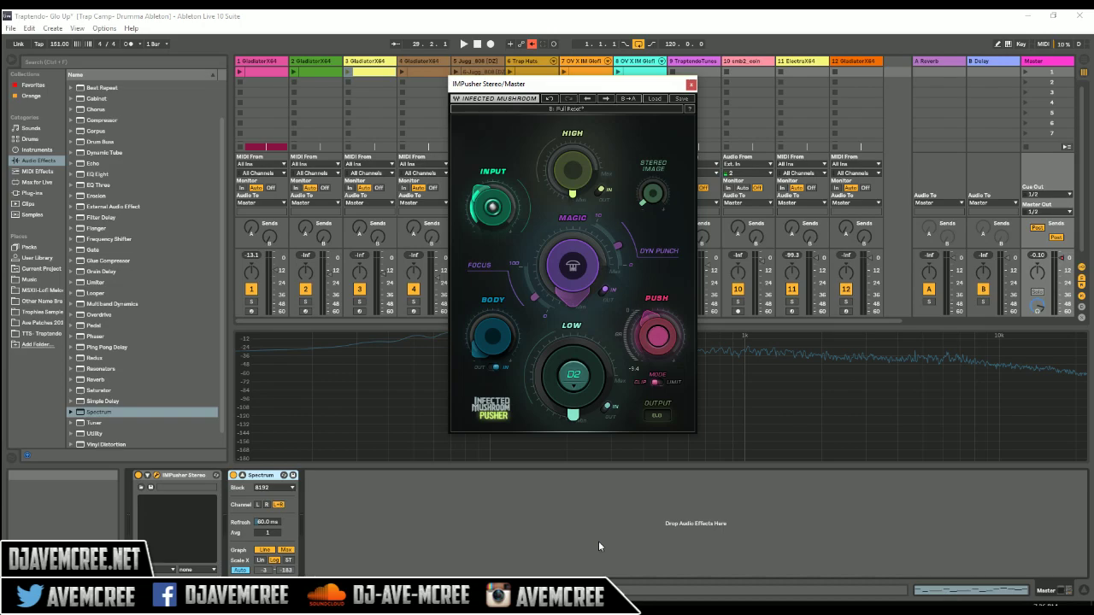
# - Replay the mix and turn up the Low boost amount
pyautogui.press('space')
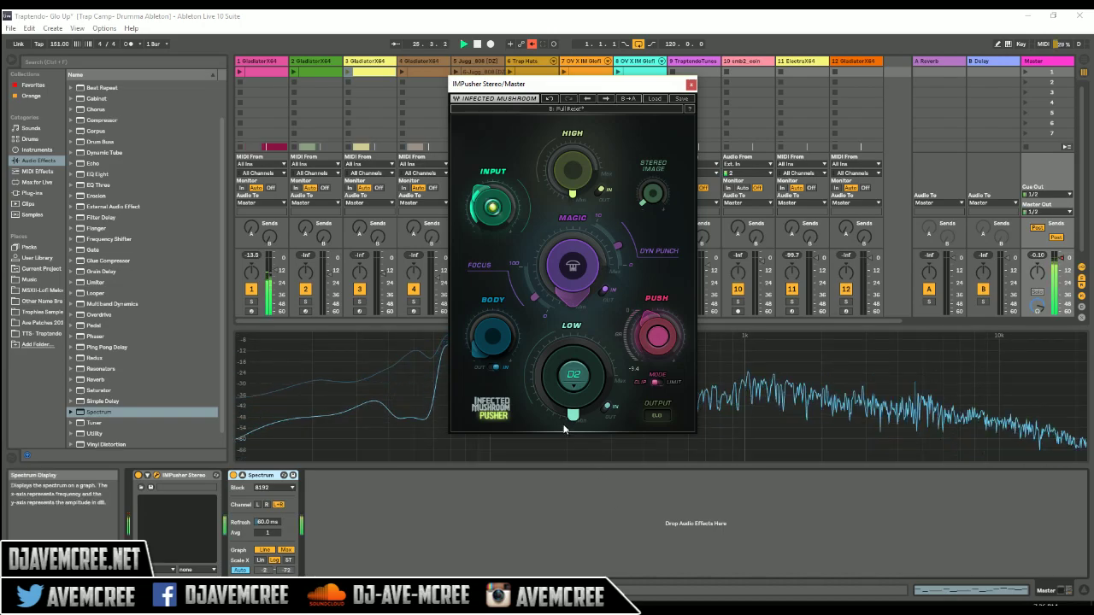
pyautogui.moveTo(564, 429)
pyautogui.mouseDown()
pyautogui.moveTo(564, 338)
pyautogui.moveTo(564, 429)
pyautogui.mouseUp()
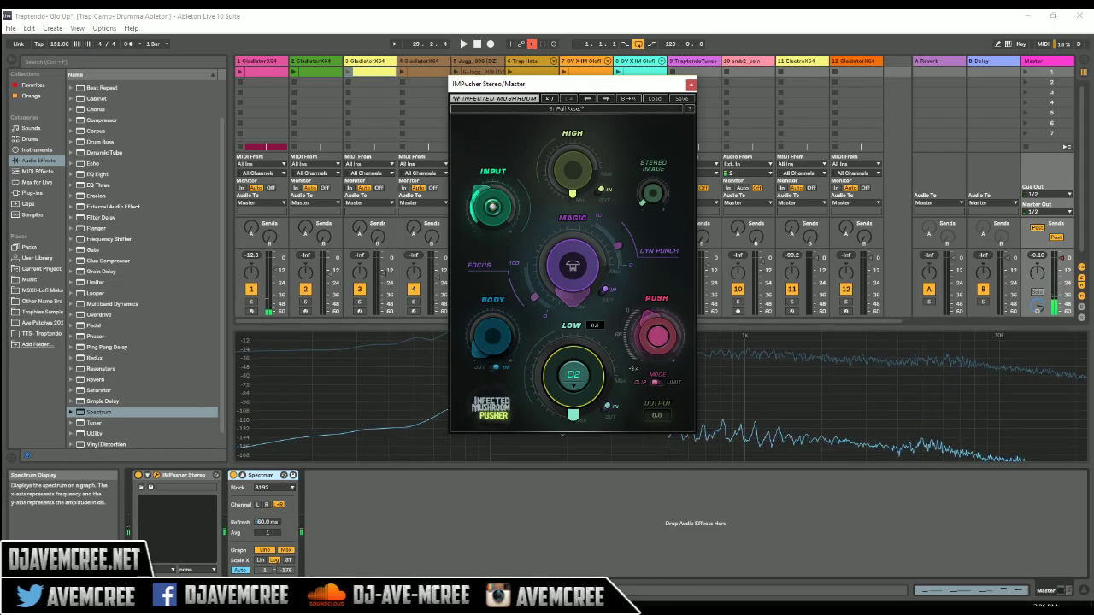
pyautogui.moveTo(572, 376); pyautogui.dragTo(573, 381)
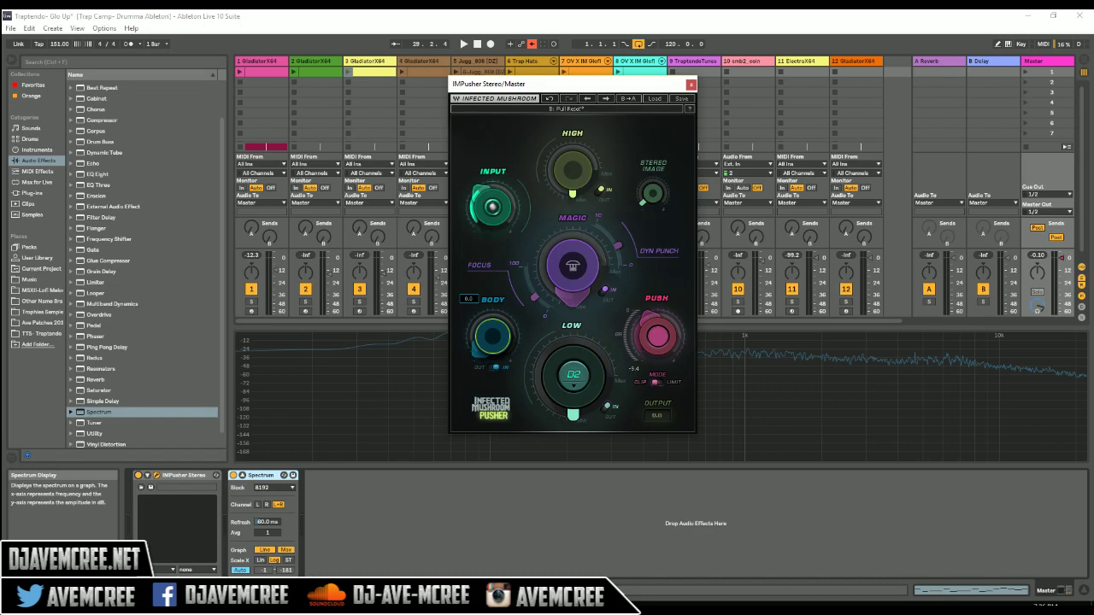
# - Add some Body to the mix while it plays
pyautogui.press('space')
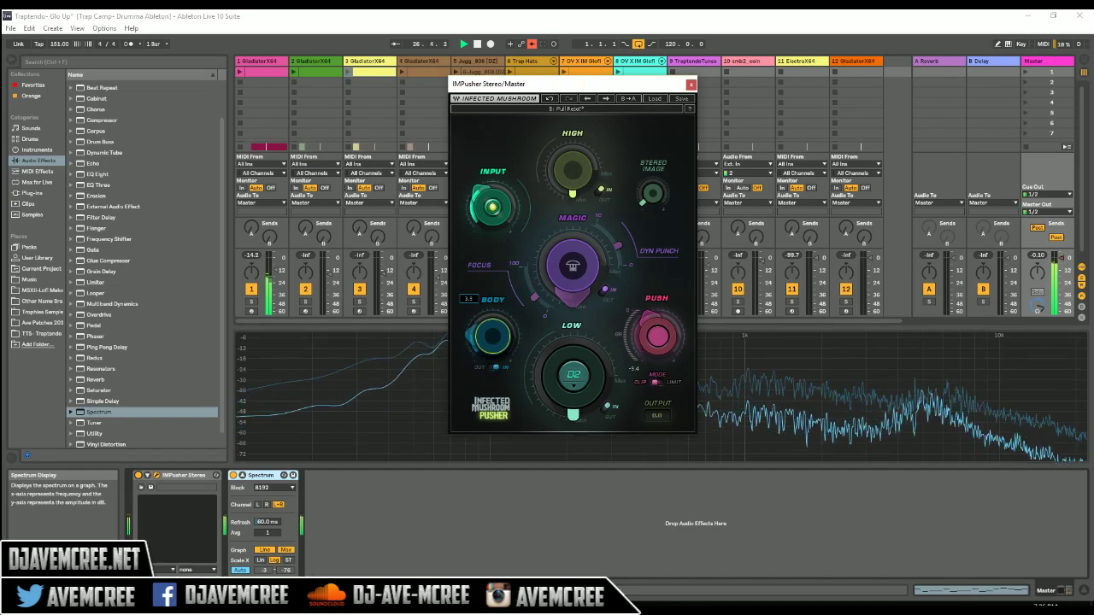
pyautogui.moveTo(492, 336)
pyautogui.mouseDown()
pyautogui.moveTo(492, 320)
pyautogui.moveTo(493, 339)
pyautogui.mouseUp()
pyautogui.press('space')
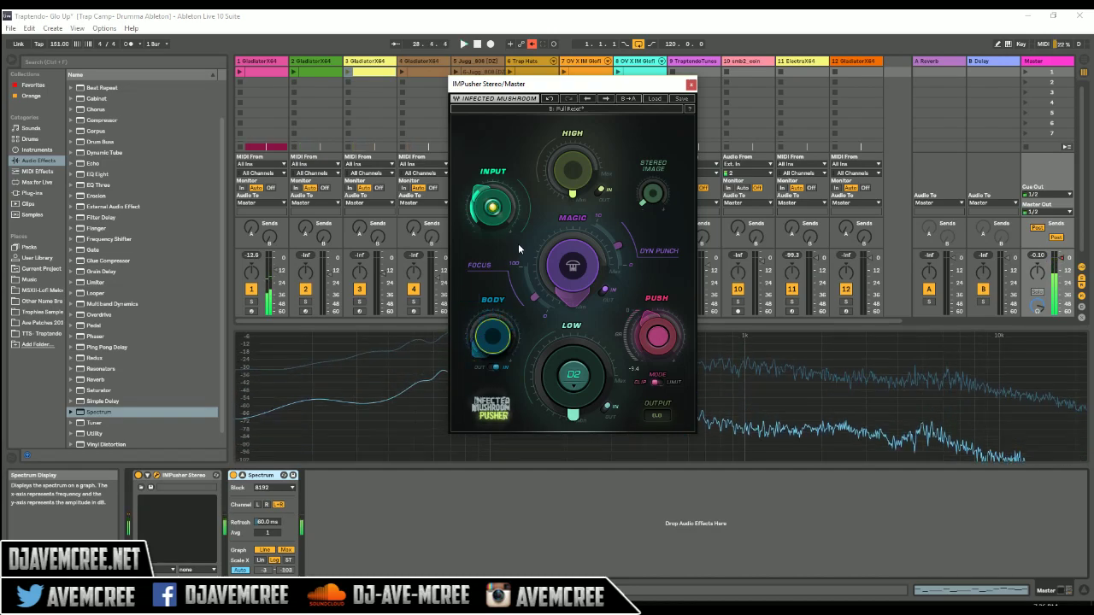
# - Restart playback and raise the High enhancement to 0.8
pyautogui.moveTo(571, 173)
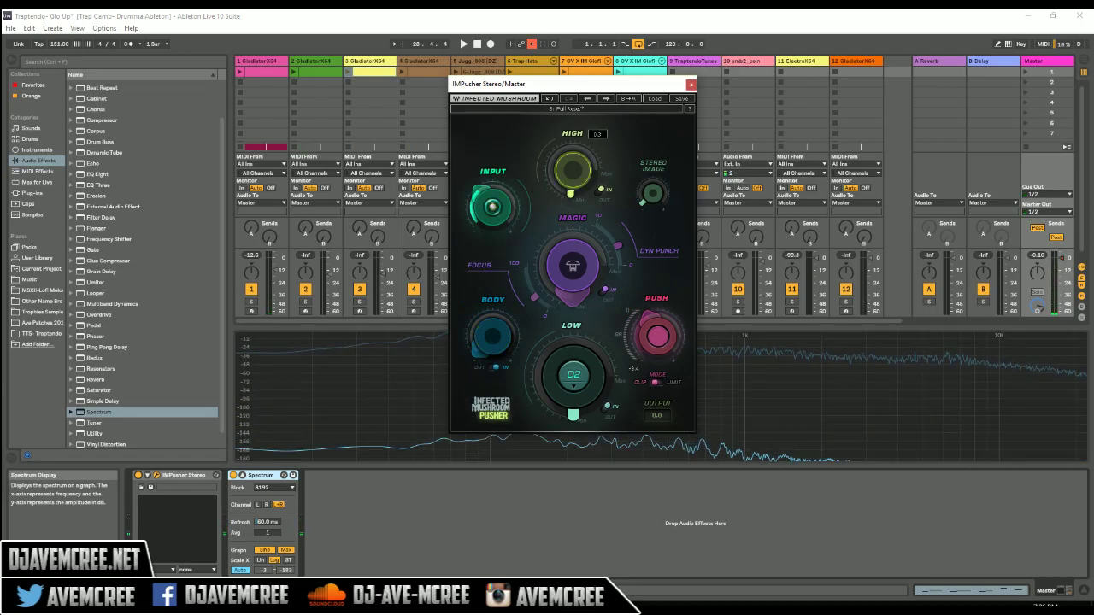
pyautogui.press('space')
pyautogui.moveTo(571, 174)
pyautogui.mouseDown()
pyautogui.moveTo(571, 150)
pyautogui.moveTo(571, 188)
pyautogui.mouseUp()
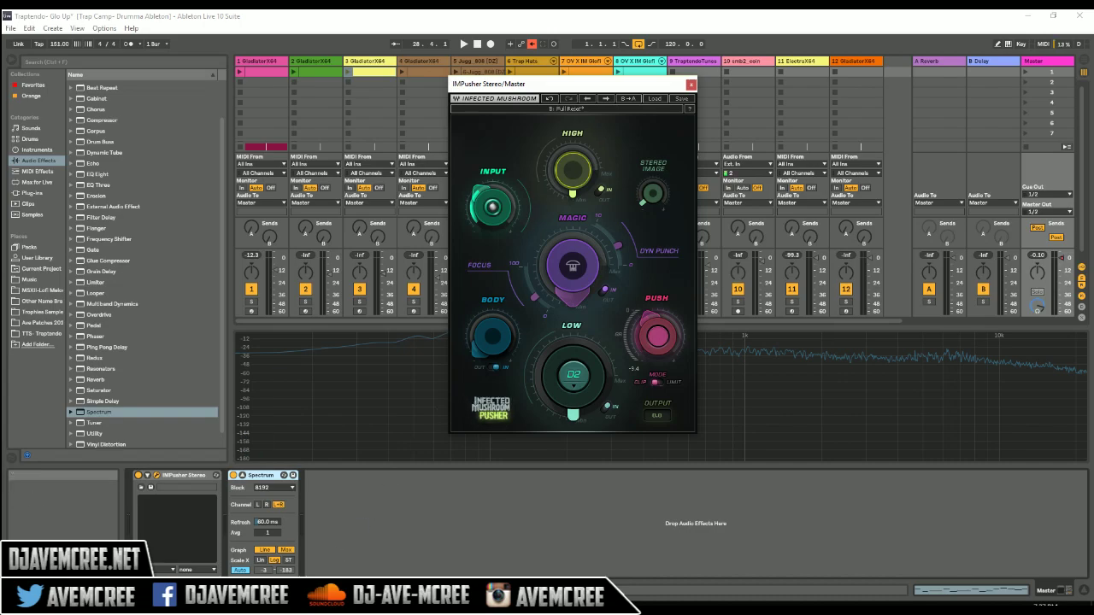
pyautogui.moveTo(295, 608)
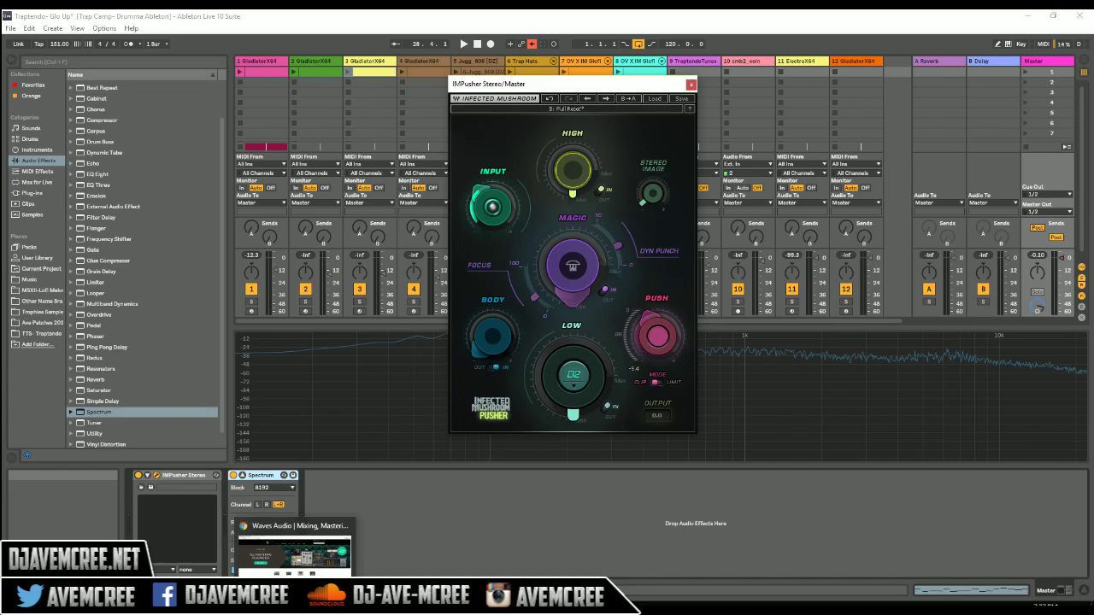
pyautogui.click(295, 551)
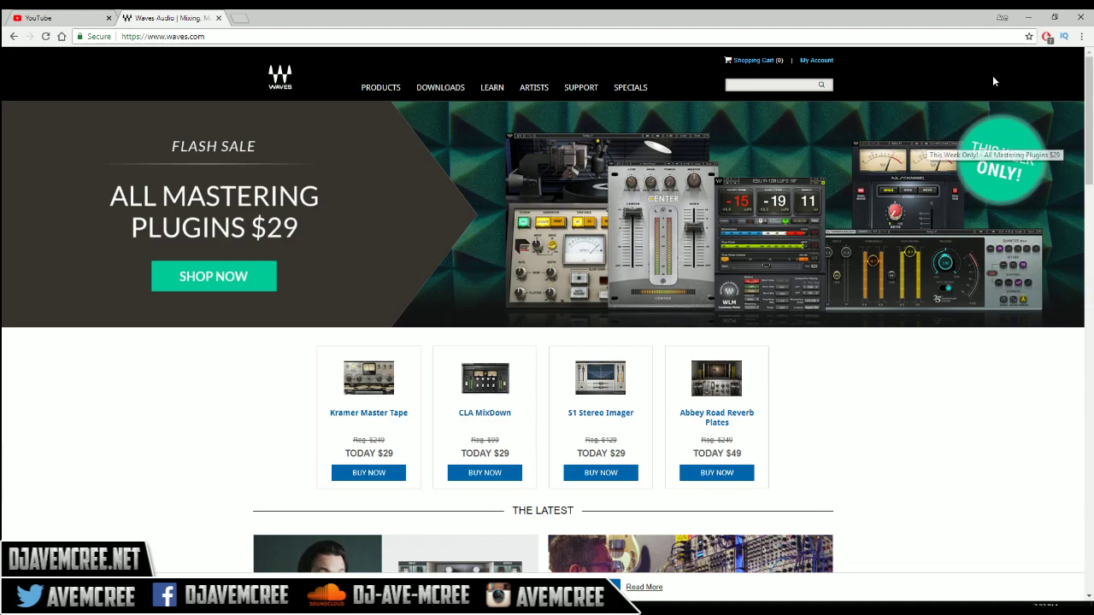
pyautogui.click(1026, 18)
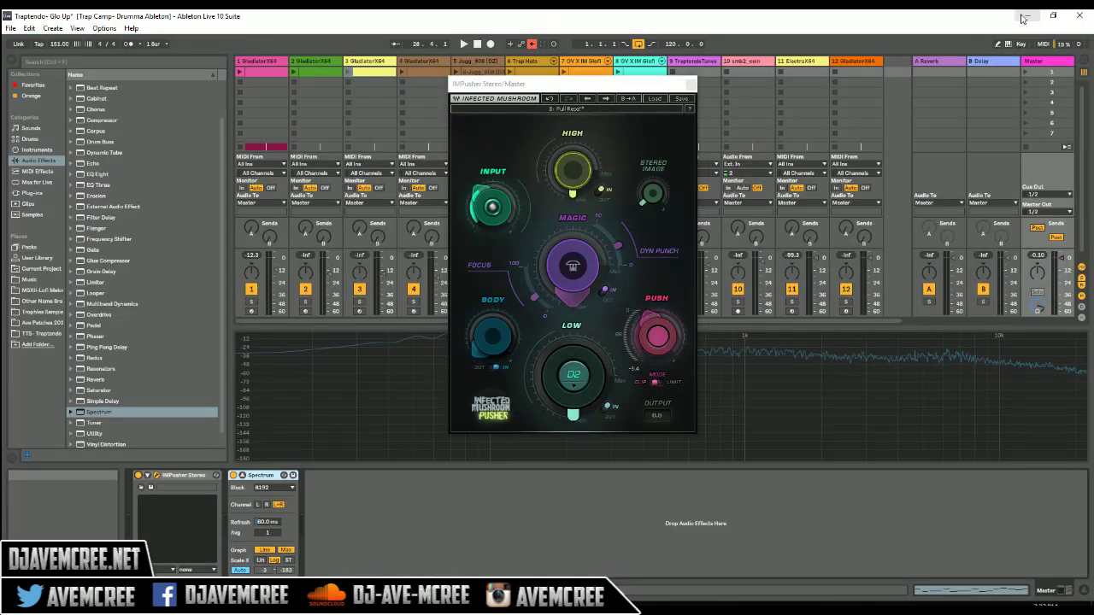